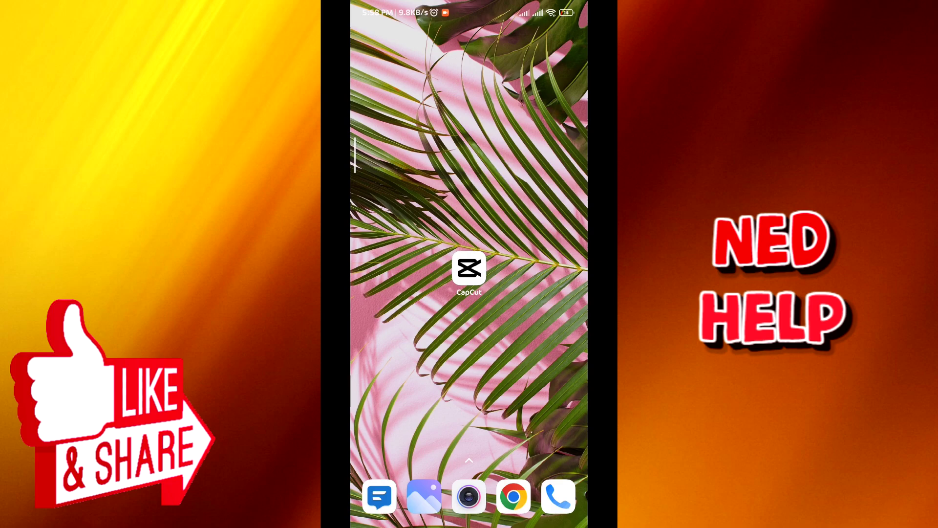
Step: Open the CapCut app from its home-screen icon
{"action": "left_click", "coordinate": [469, 269]}
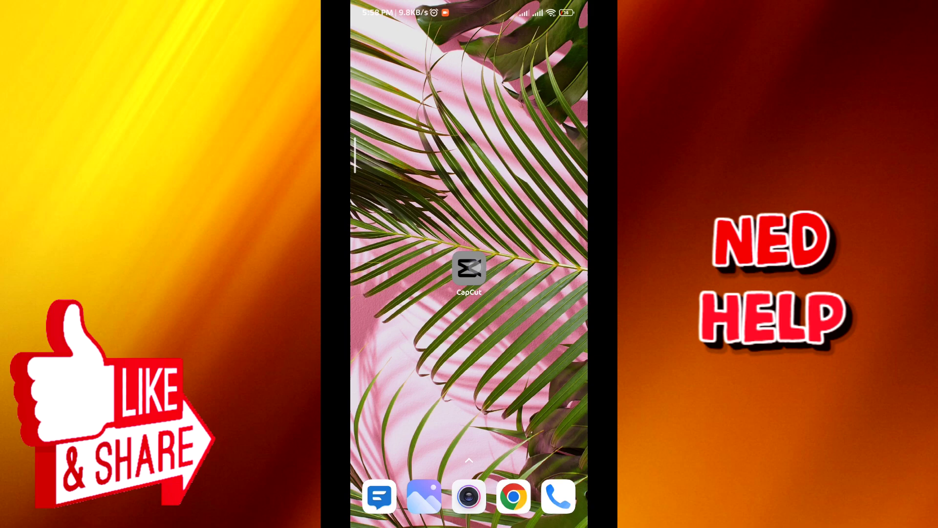
Step: Start a new project using the plain green photo from the Photos tab
{"action": "left_click", "coordinate": [439, 90]}
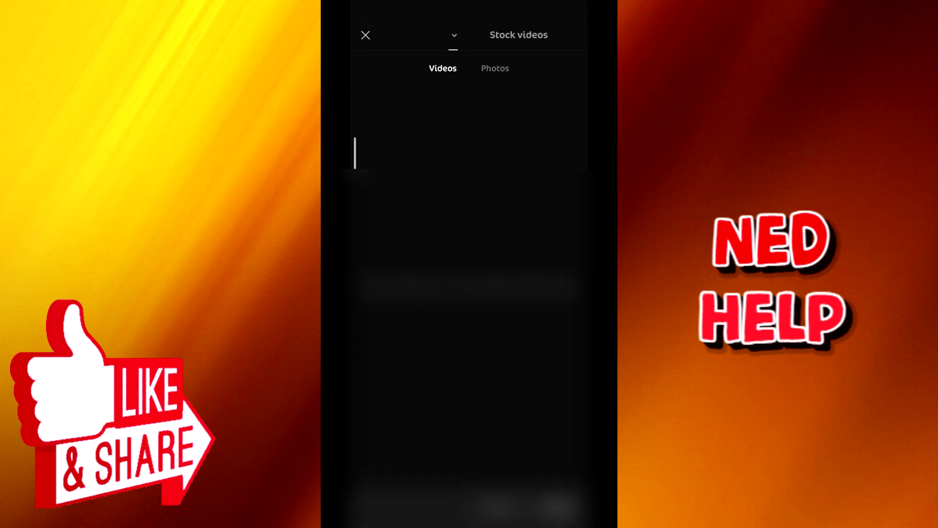
{"action": "left_click", "coordinate": [495, 67]}
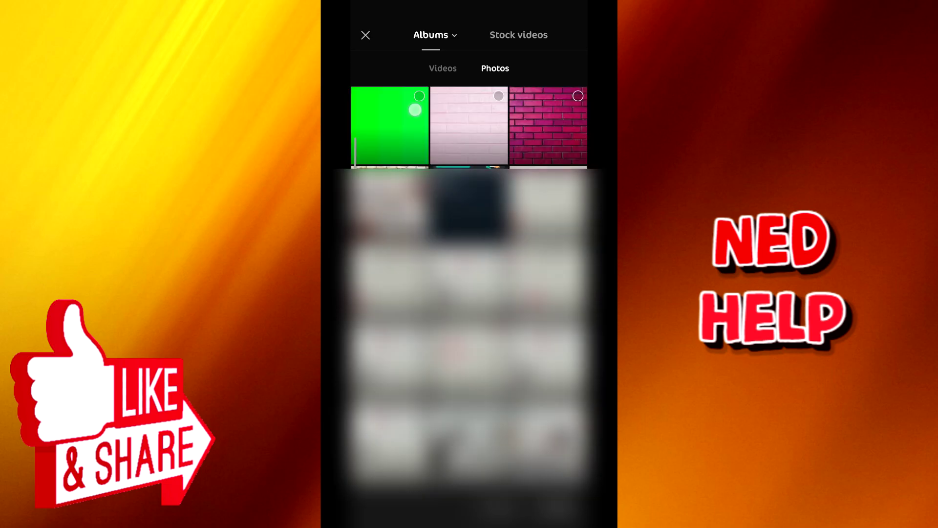
{"action": "left_click", "coordinate": [415, 110]}
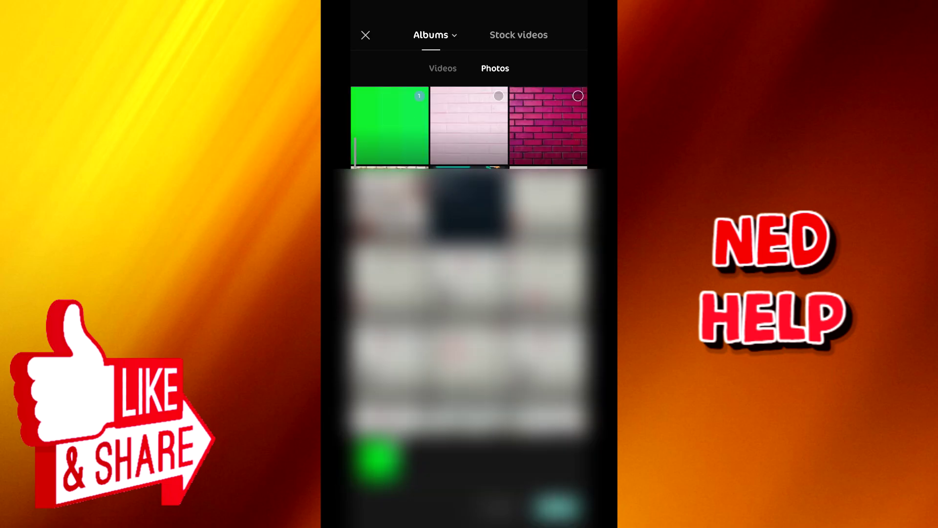
{"action": "left_click", "coordinate": [557, 506]}
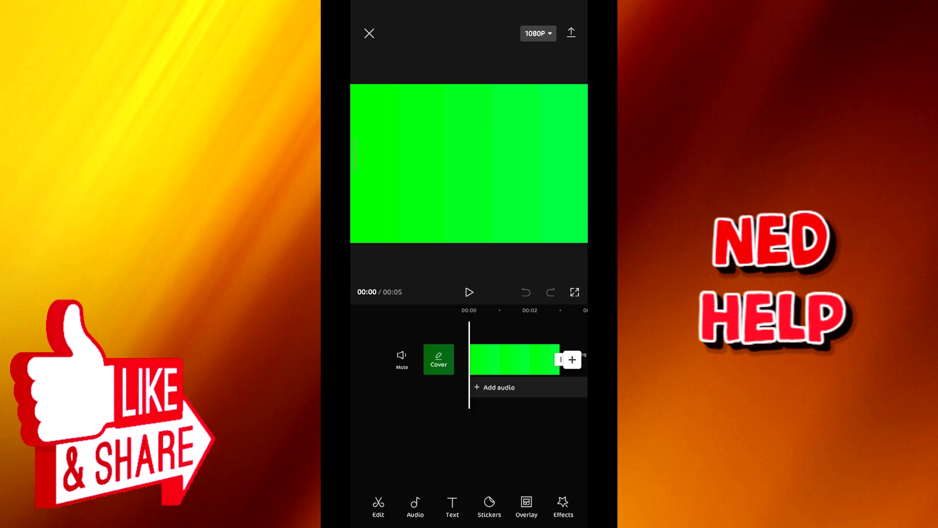
Step: Add a 'BEAUTIFUL' text layer in the GAMBOL font
{"action": "left_click", "coordinate": [453, 506]}
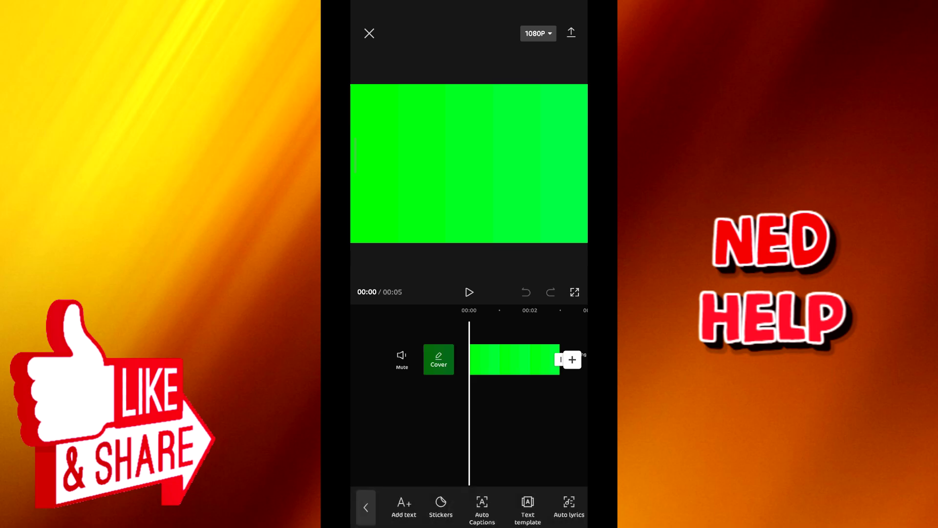
{"action": "left_click", "coordinate": [403, 506]}
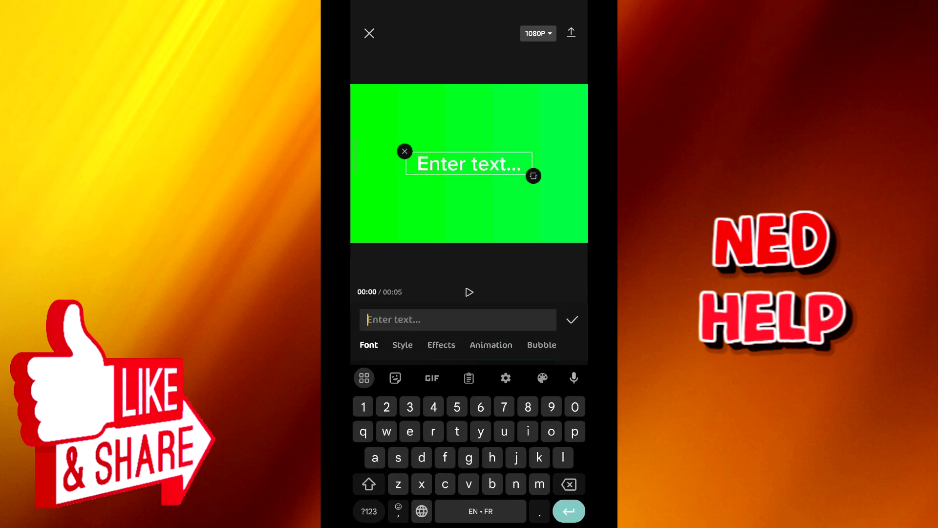
{"action": "type", "text": "B"}
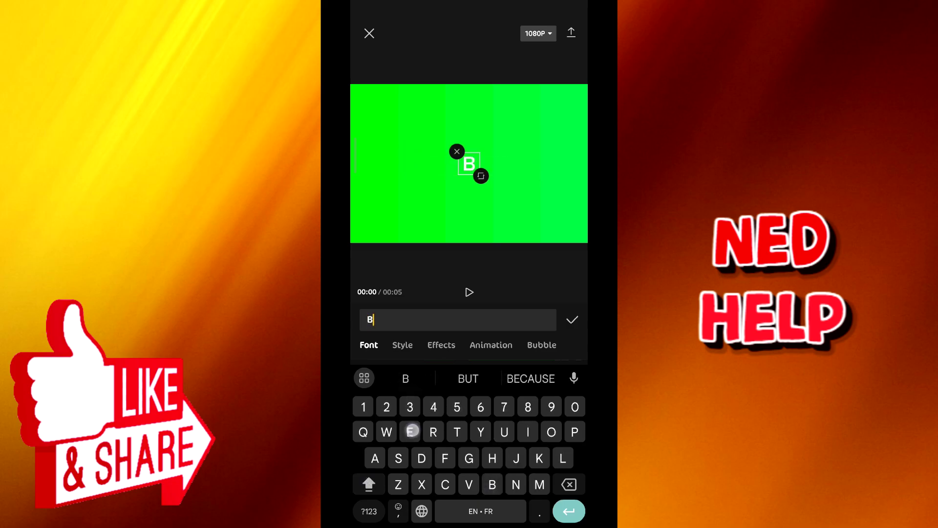
{"action": "type", "text": "EAUTIFUL"}
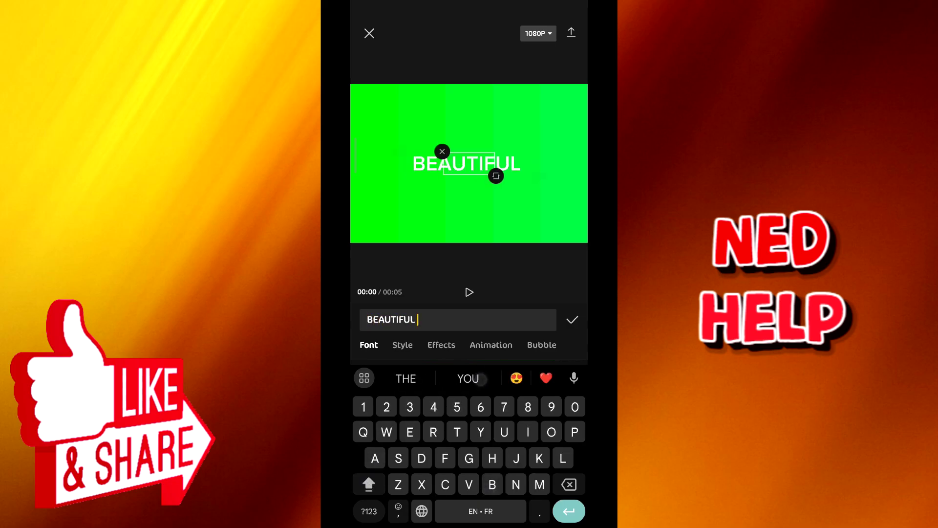
{"action": "left_click", "coordinate": [369, 345]}
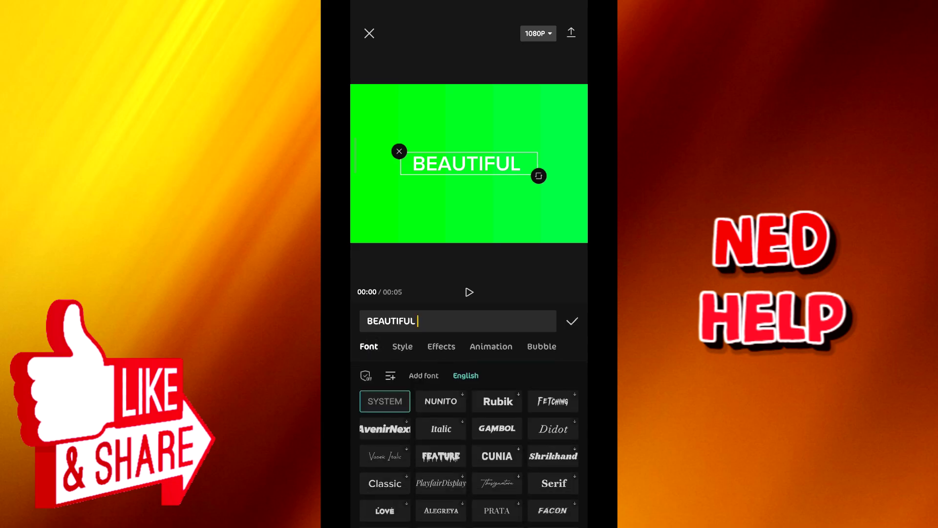
{"action": "left_click", "coordinate": [497, 428]}
{"action": "left_click", "coordinate": [572, 321]}
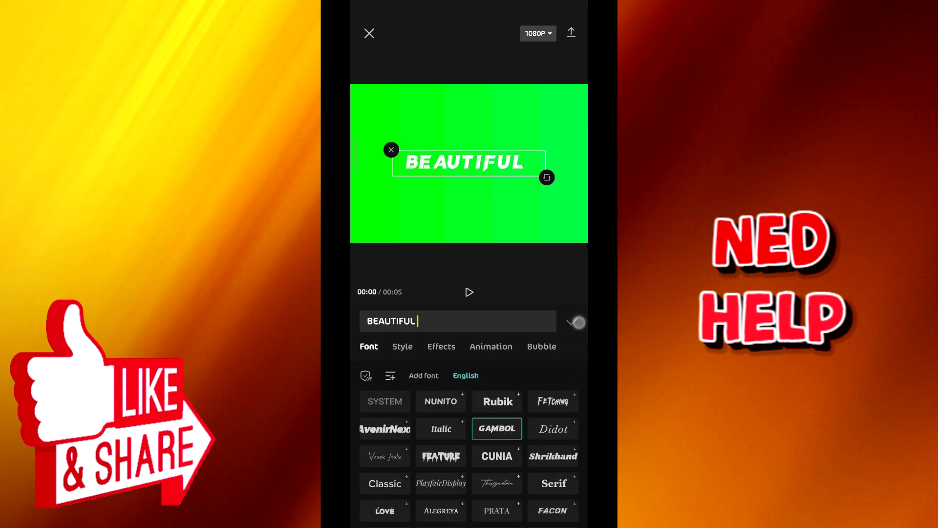
Step: Stretch the green photo clip to nine seconds
{"action": "left_click_drag", "start_coordinate": [513, 440], "coordinate": [419, 440]}
{"action": "left_click_drag", "start_coordinate": [440, 357], "coordinate": [572, 359]}
{"action": "left_click", "coordinate": [463, 358]}
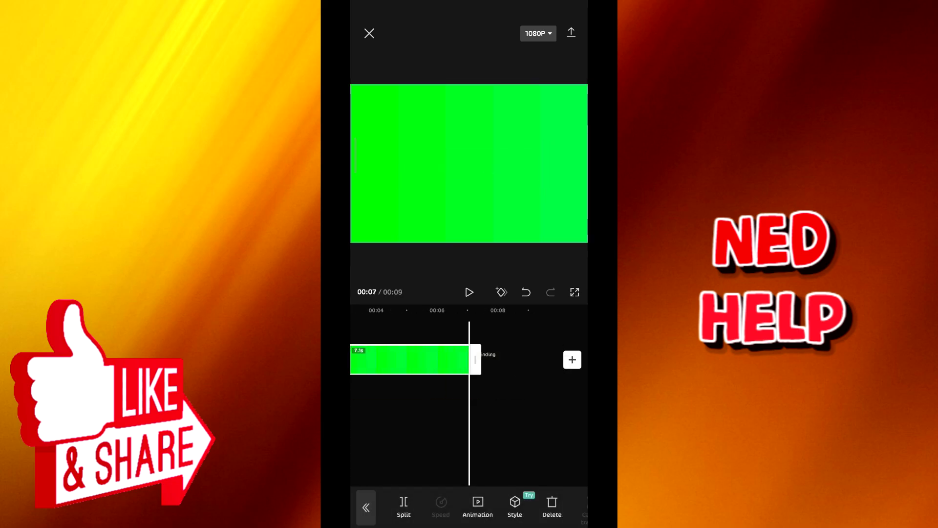
Step: Extend the BEAUTIFUL text clip to run along the green clip
{"action": "left_click_drag", "start_coordinate": [442, 419], "coordinate": [557, 420]}
{"action": "left_click", "coordinate": [425, 383]}
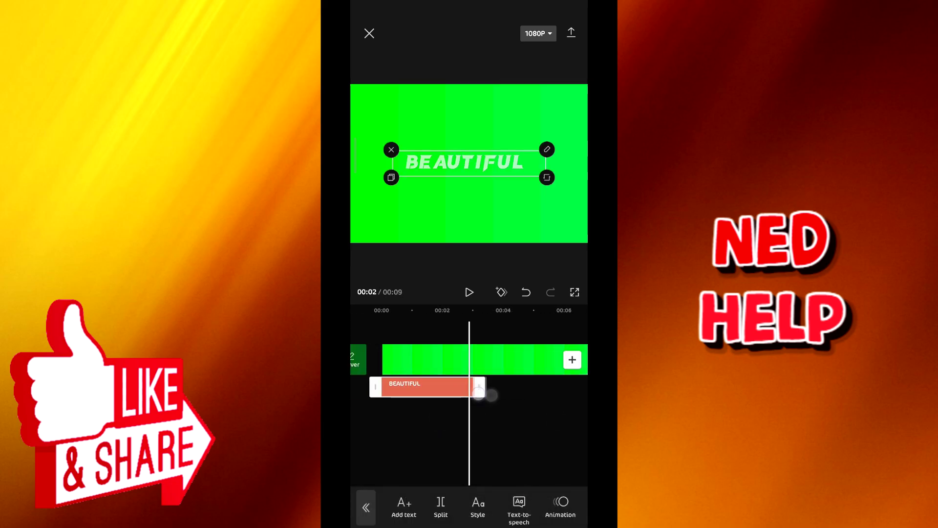
{"action": "left_click_drag", "start_coordinate": [481, 387], "coordinate": [571, 387]}
Step: Export the 9-second green video with the BEAUTIFUL text to the device
{"action": "left_click_drag", "start_coordinate": [440, 432], "coordinate": [491, 432]}
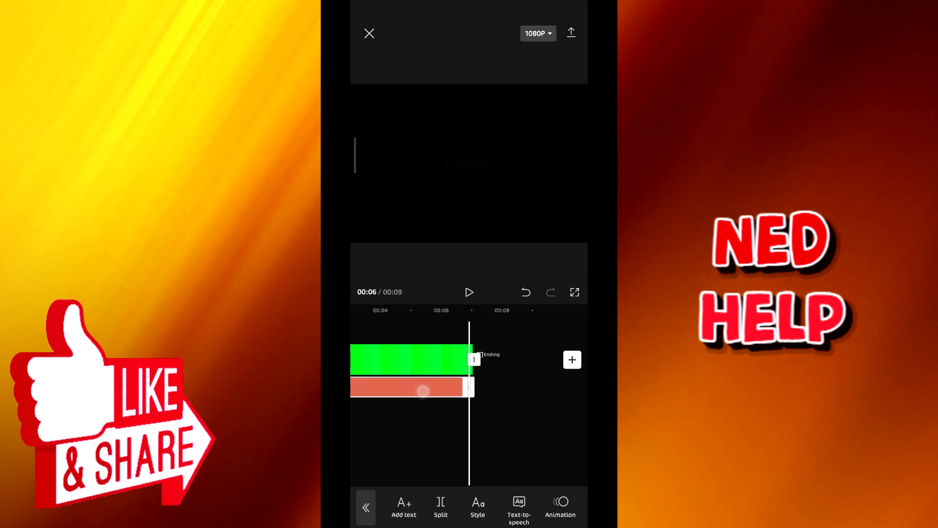
{"action": "left_click_drag", "start_coordinate": [422, 432], "coordinate": [539, 432]}
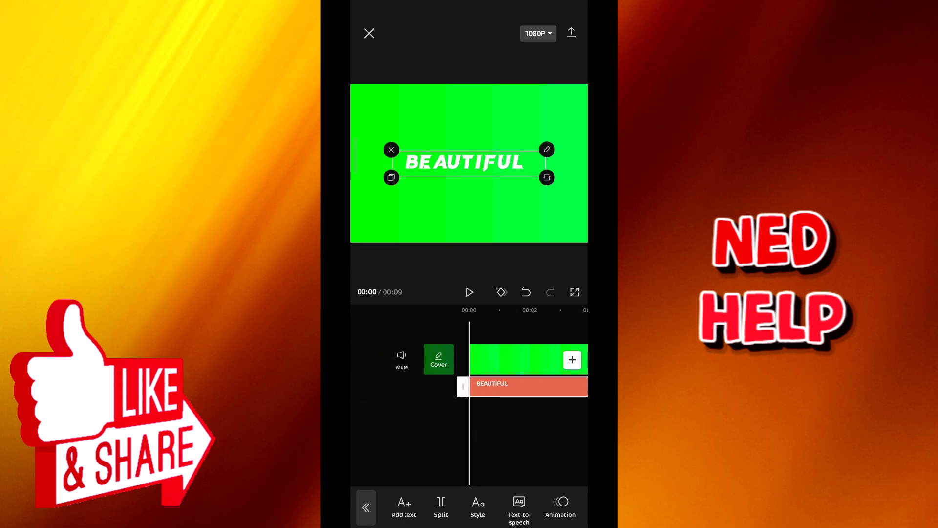
{"action": "left_click", "coordinate": [571, 33]}
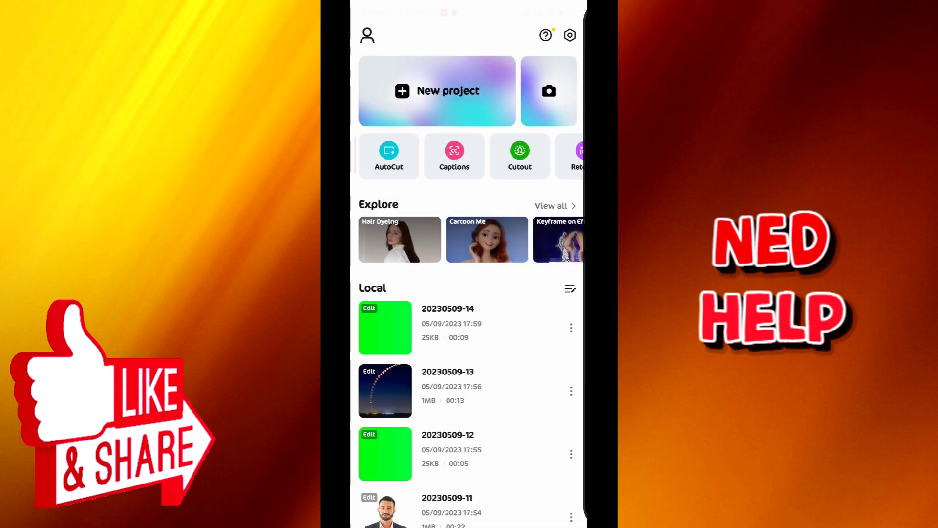
Step: Create a new project from the 13-second night-sky moon video
{"action": "left_click", "coordinate": [464, 96]}
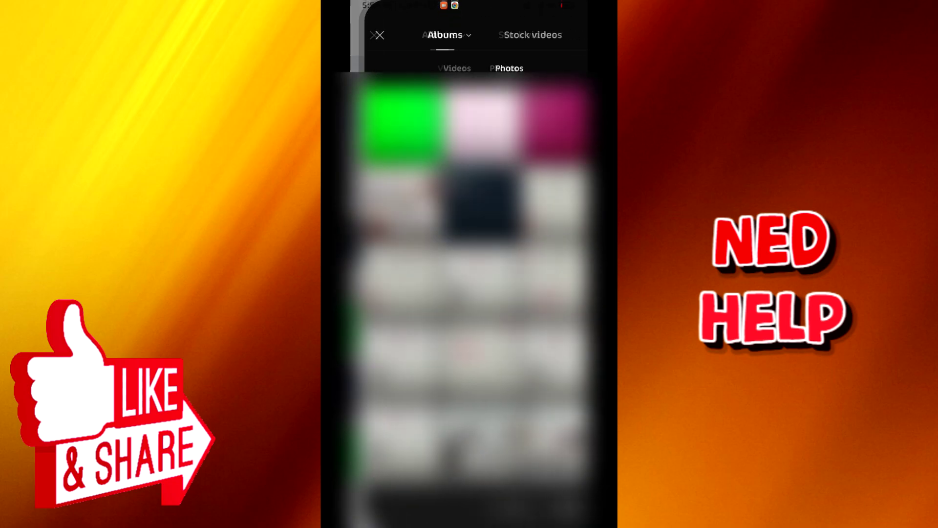
{"action": "left_click", "coordinate": [443, 68]}
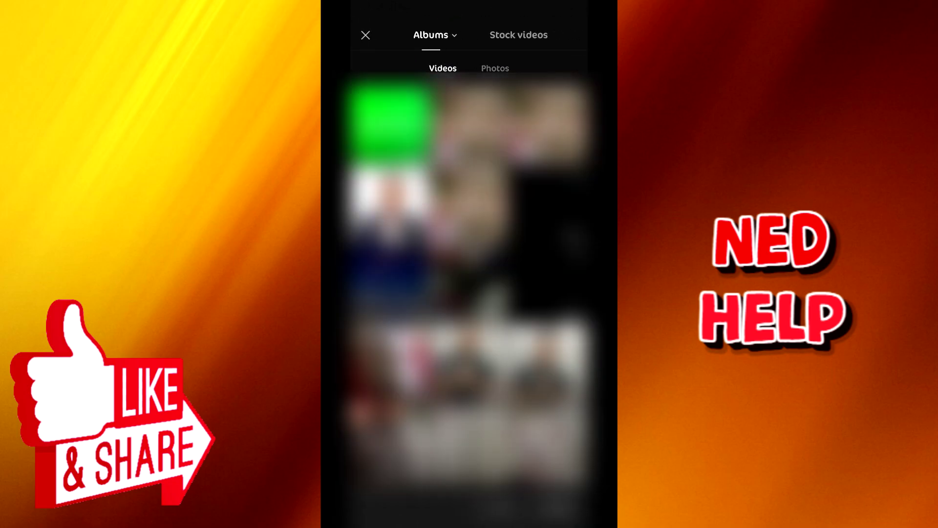
{"action": "left_click", "coordinate": [389, 271]}
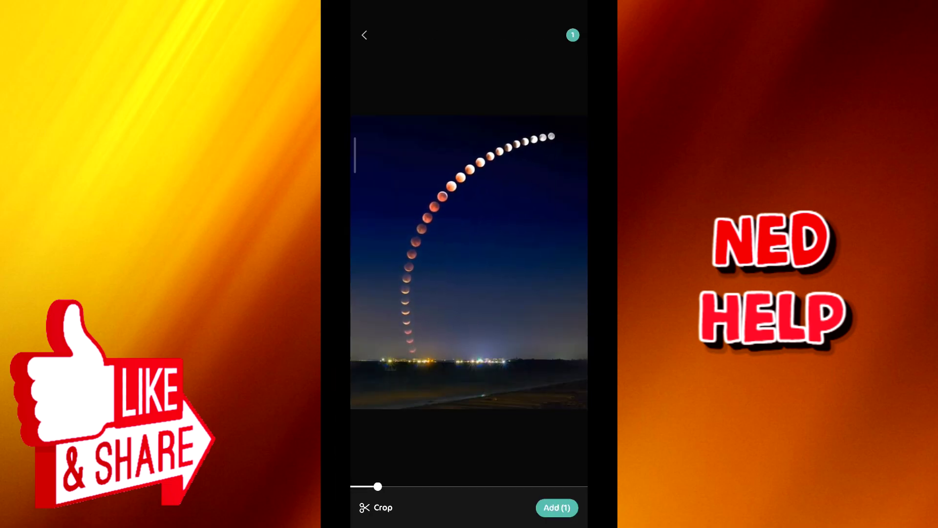
{"action": "left_click", "coordinate": [557, 507]}
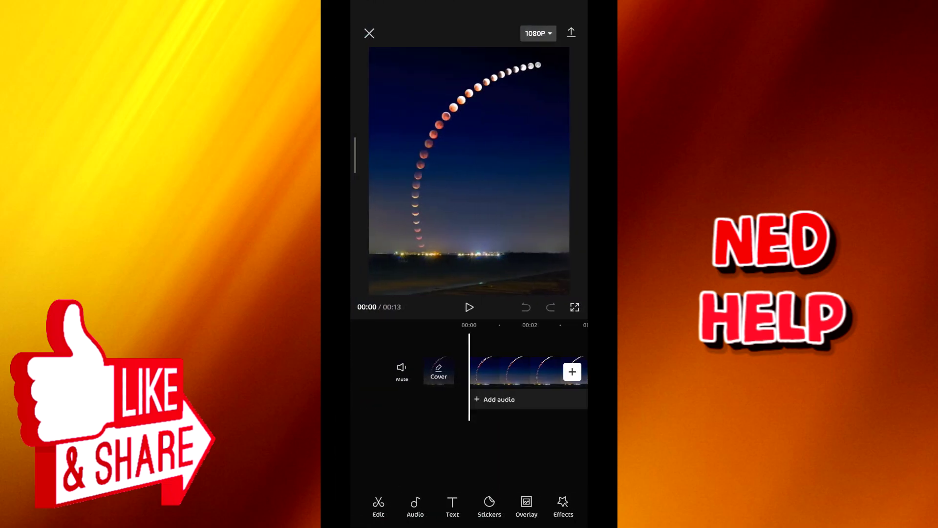
{"action": "left_click", "coordinate": [526, 506]}
Step: Add the exported green BEAUTIFUL video as an overlay track above the moon clip
{"action": "left_click", "coordinate": [481, 506]}
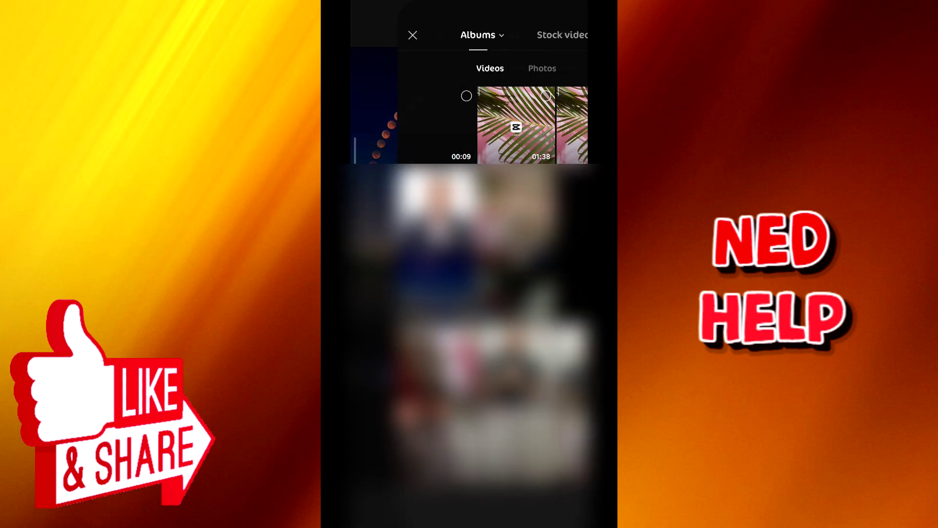
{"action": "left_click", "coordinate": [406, 128]}
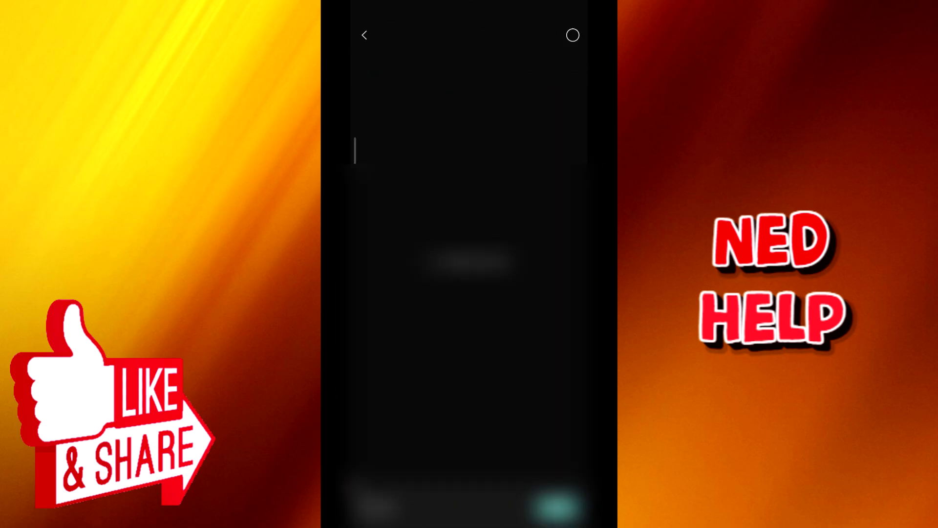
{"action": "left_click", "coordinate": [557, 507]}
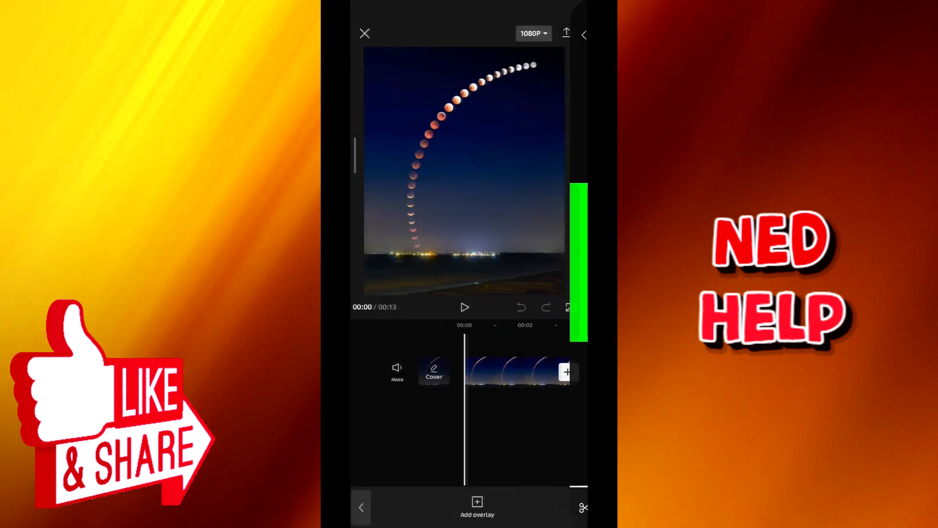
{"action": "left_click_drag", "start_coordinate": [549, 507], "coordinate": [471, 511]}
{"action": "left_click_drag", "start_coordinate": [530, 508], "coordinate": [452, 514]}
{"action": "left_click", "coordinate": [462, 505]}
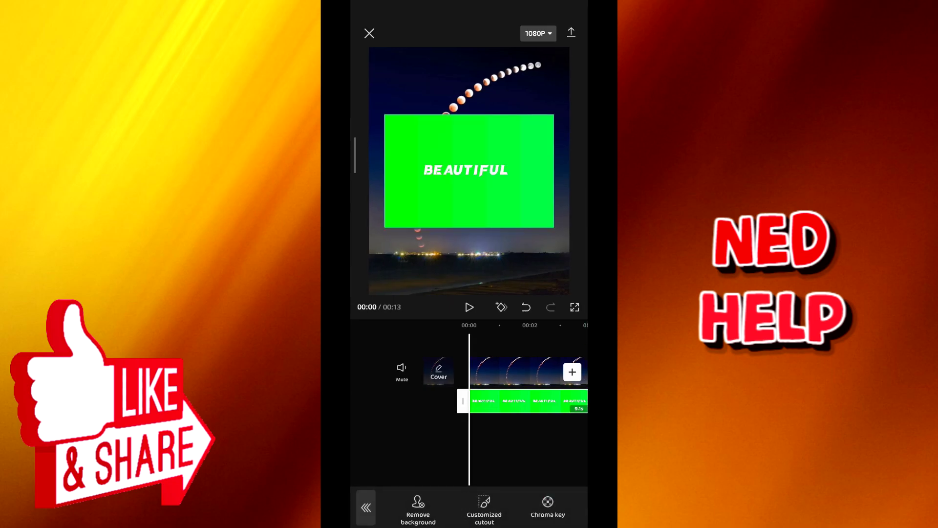
Step: Chroma-key out the sampled green with intensity 27
{"action": "left_click", "coordinate": [548, 508]}
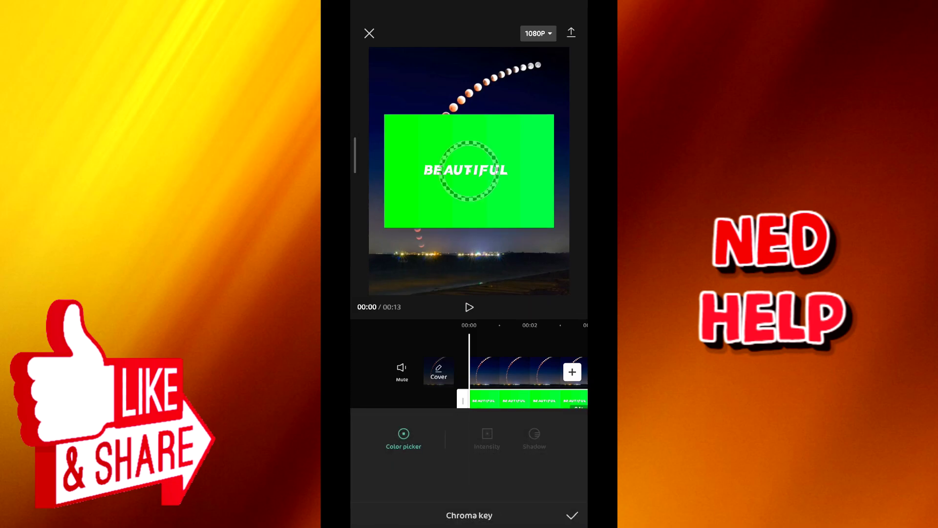
{"action": "mouse_move", "coordinate": [464, 199]}
{"action": "left_mouse_down"}
{"action": "mouse_move", "coordinate": [503, 167]}
{"action": "mouse_move", "coordinate": [472, 153]}
{"action": "mouse_move", "coordinate": [454, 206]}
{"action": "left_mouse_up"}
{"action": "left_click", "coordinate": [487, 439]}
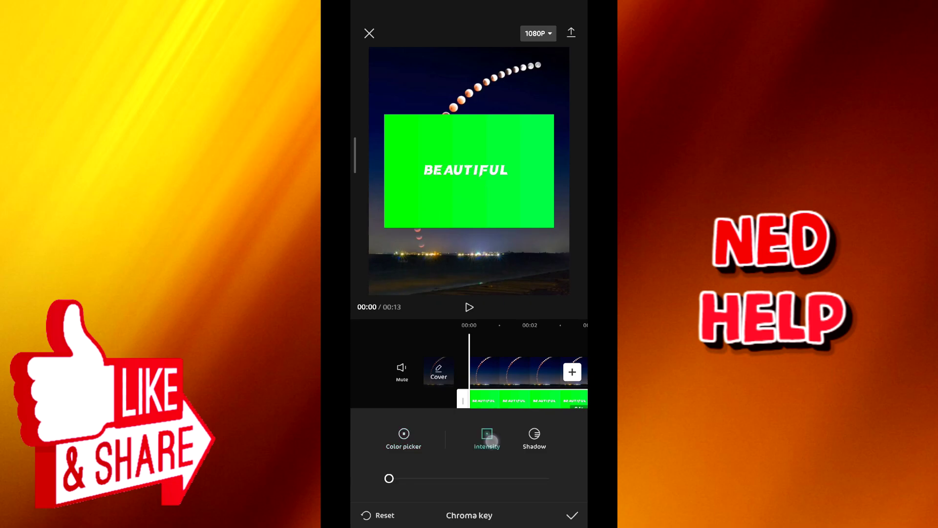
{"action": "left_click_drag", "start_coordinate": [389, 478], "coordinate": [432, 478]}
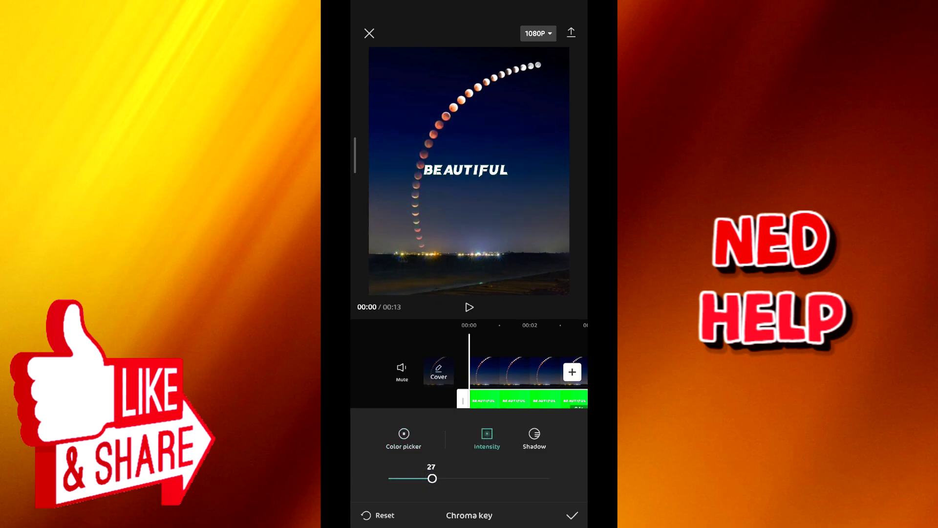
{"action": "left_click", "coordinate": [573, 515]}
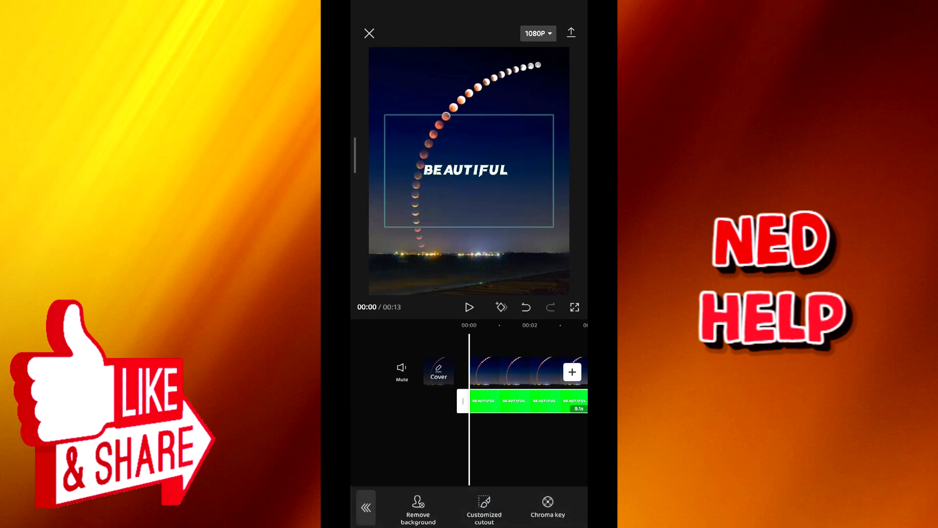
{"action": "left_click", "coordinate": [366, 507]}
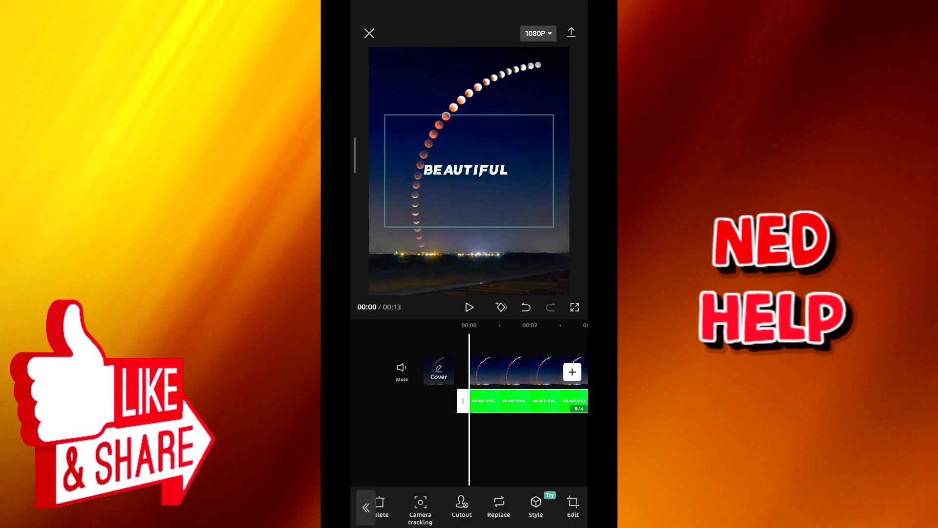
{"action": "mouse_move", "coordinate": [512, 461]}
{"action": "left_mouse_down"}
{"action": "mouse_move", "coordinate": [439, 465]}
{"action": "mouse_move", "coordinate": [509, 465]}
{"action": "left_mouse_up"}
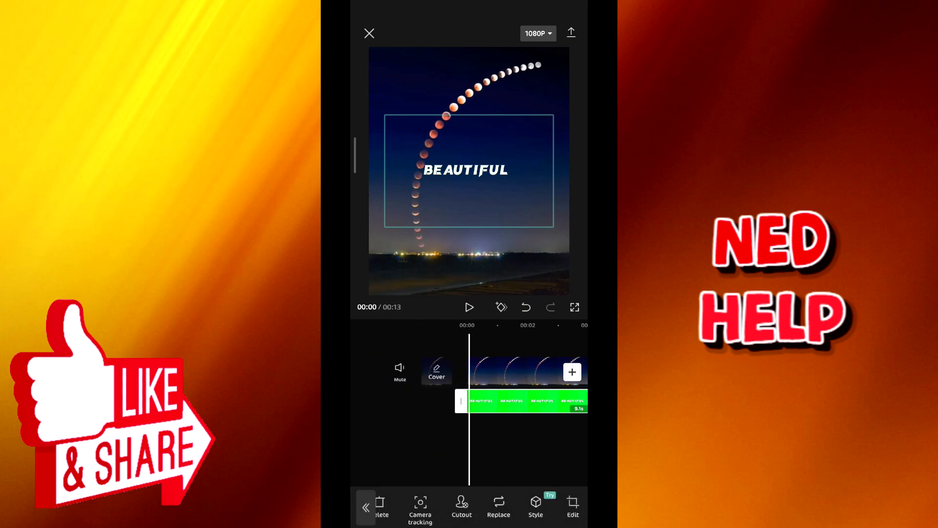
{"action": "left_click_drag", "start_coordinate": [452, 505], "coordinate": [519, 510]}
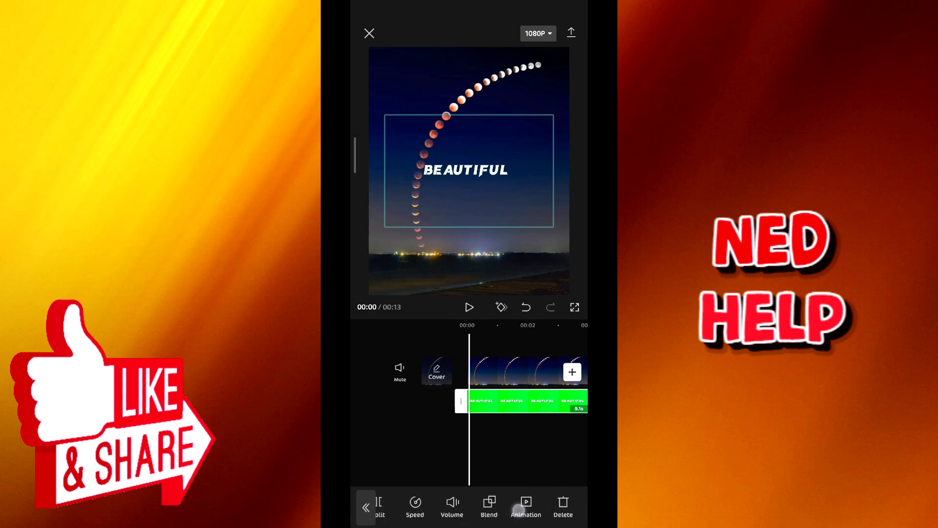
Step: Set the text overlay to Overlay blend, move it lower right, and play the preview
{"action": "left_click", "coordinate": [488, 506]}
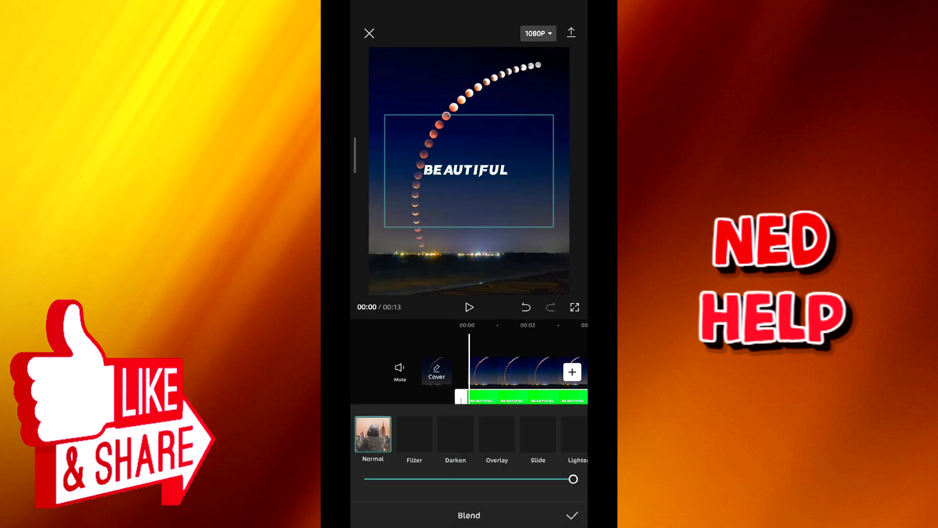
{"action": "left_click", "coordinate": [496, 435]}
{"action": "mouse_move", "coordinate": [469, 195]}
{"action": "left_mouse_down"}
{"action": "mouse_move", "coordinate": [461, 182]}
{"action": "mouse_move", "coordinate": [474, 145]}
{"action": "mouse_move", "coordinate": [521, 166]}
{"action": "mouse_move", "coordinate": [539, 264]}
{"action": "left_mouse_up"}
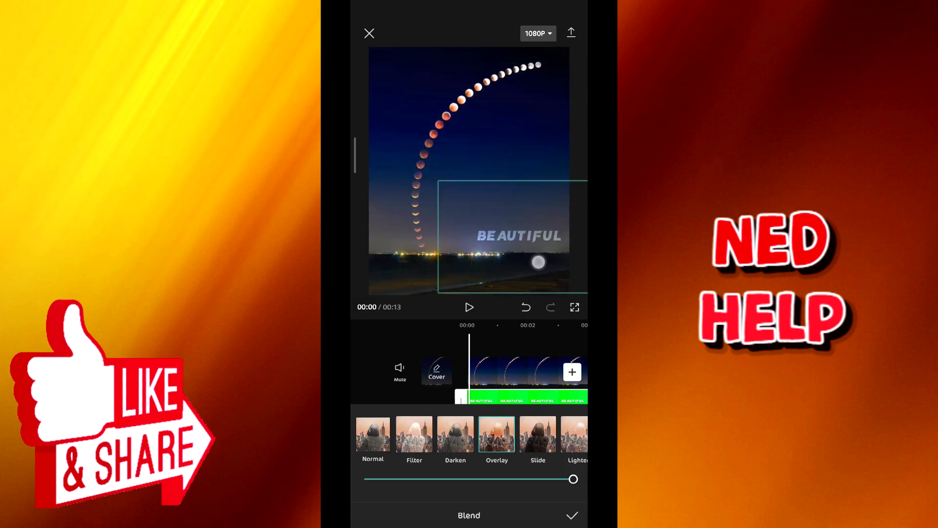
{"action": "left_click", "coordinate": [571, 516]}
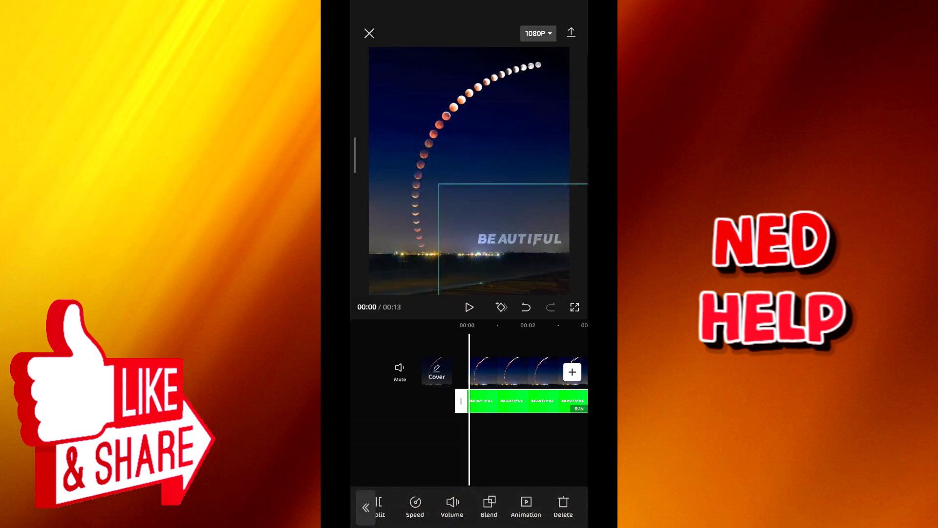
{"action": "left_click", "coordinate": [469, 306]}
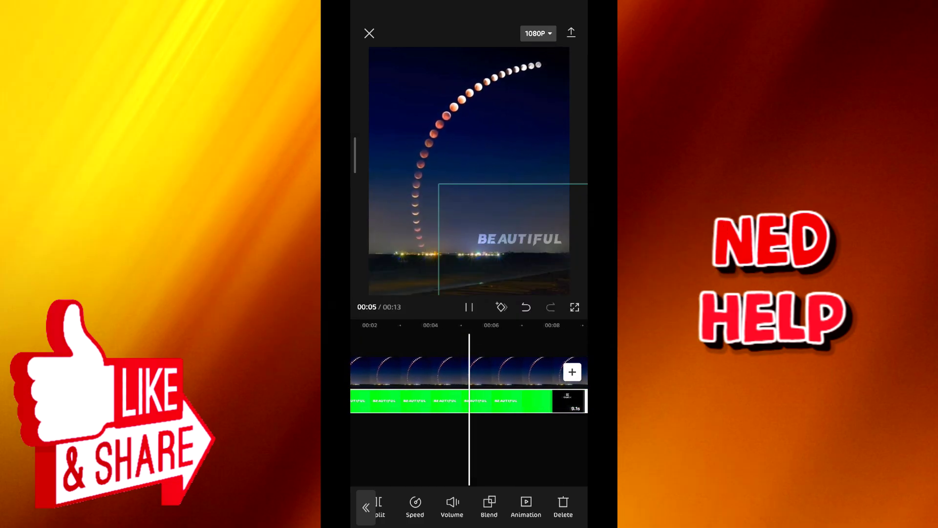
Step: Pause the preview and start exporting the moon video with the watermark
{"action": "left_click_drag", "start_coordinate": [472, 426], "coordinate": [540, 432]}
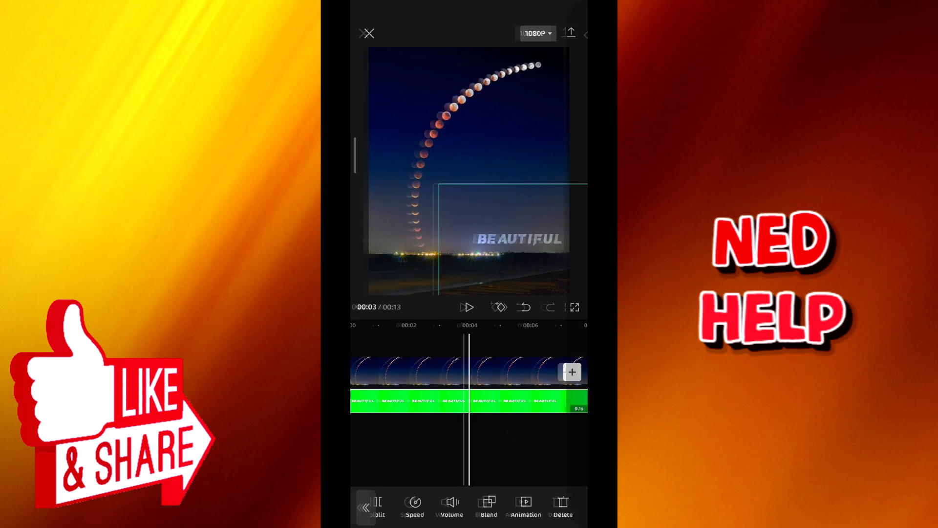
{"action": "left_click", "coordinate": [571, 33]}
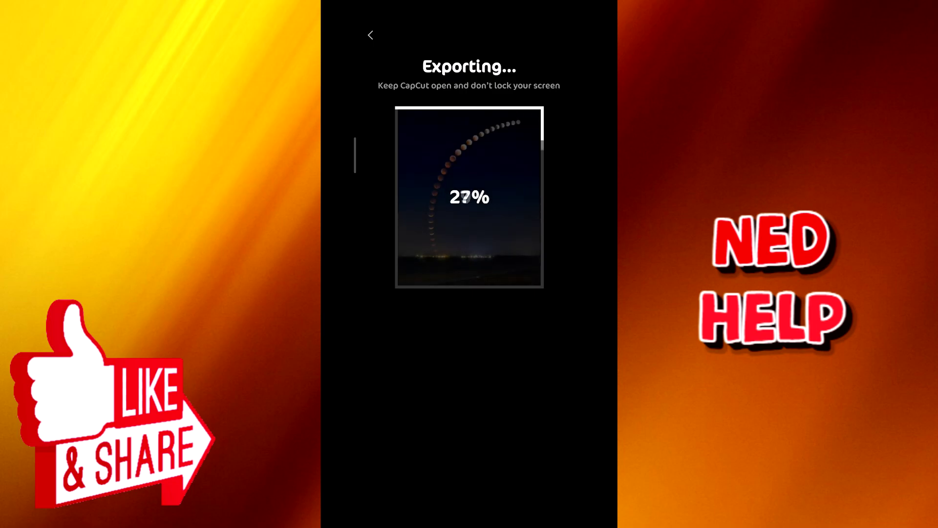